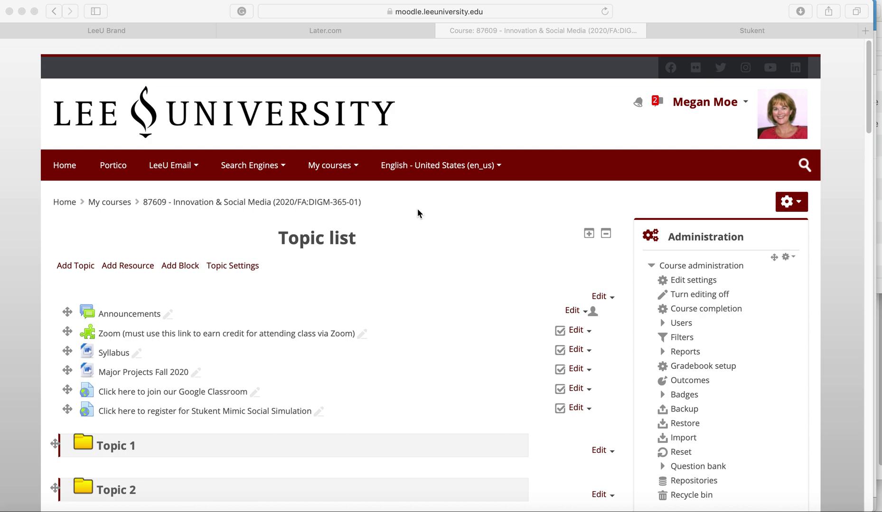
scroll(417, 210, down, 2)
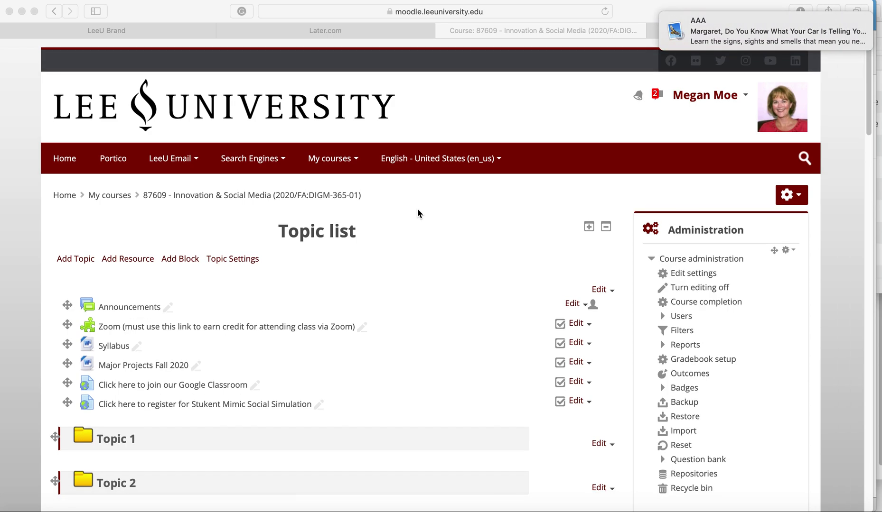
scroll(417, 213, down, 1)
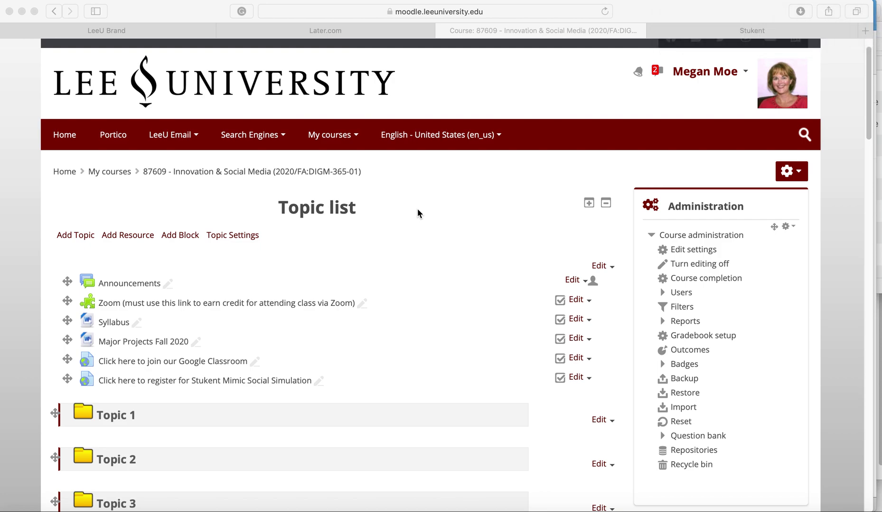
scroll(399, 273, down, 2)
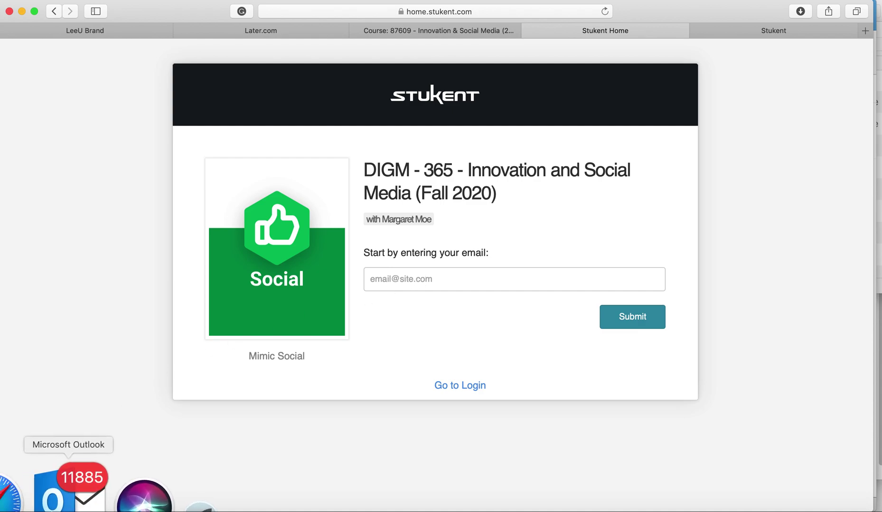
mouse_move(49, 499)
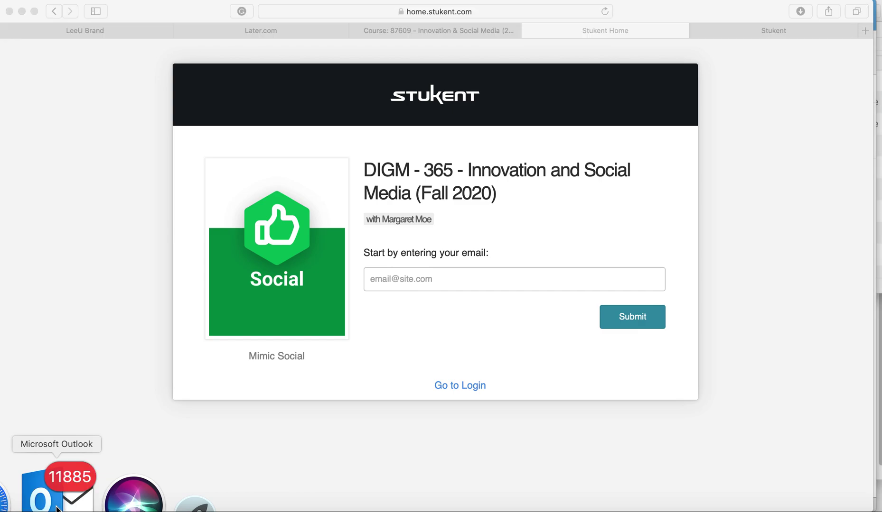
Switch to the Outlook inbox and bring up the Stukent DIGM-365 invitation email.
click(57, 508)
click(175, 175)
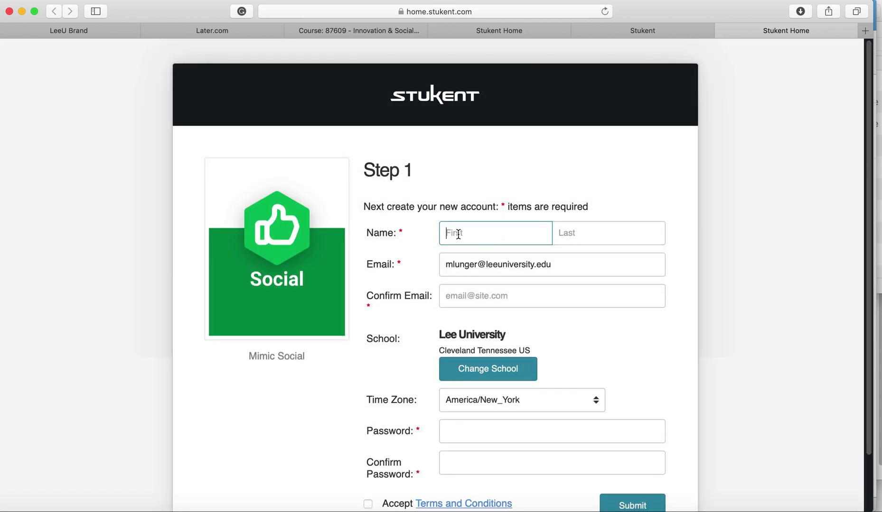
text(Megan)
Enter the first and last name and re-enter the school email in Confirm Email.
key(Tab)
text(M)
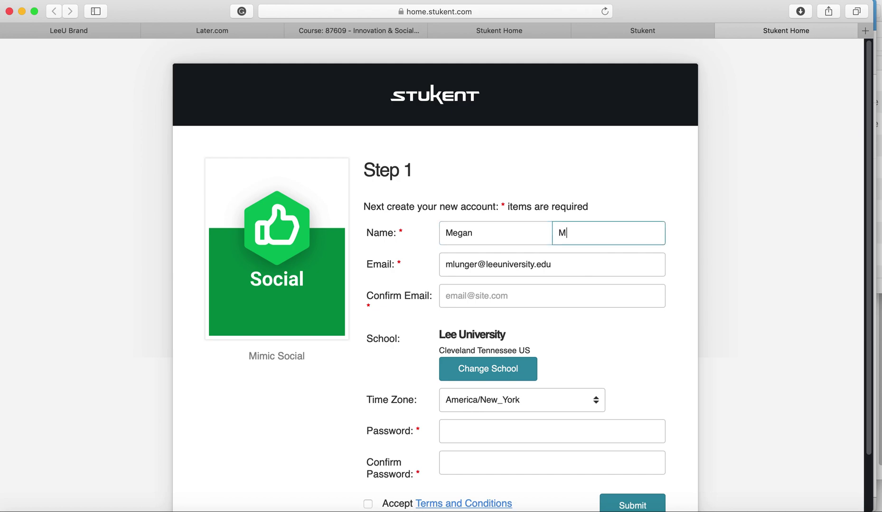
click(458, 297)
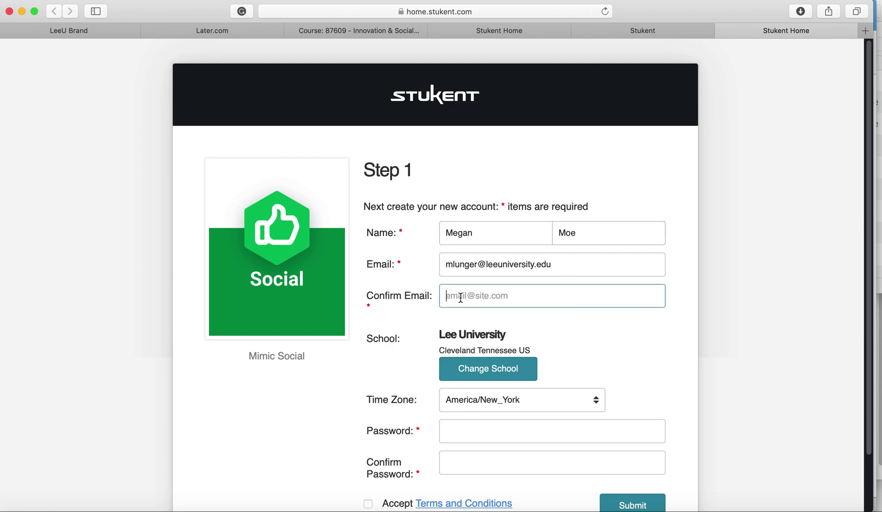
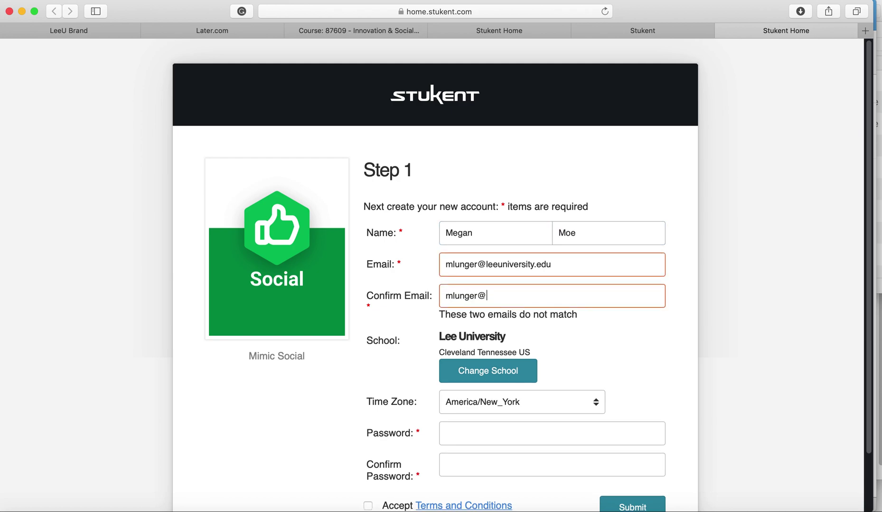
scroll(458, 271, down, 2)
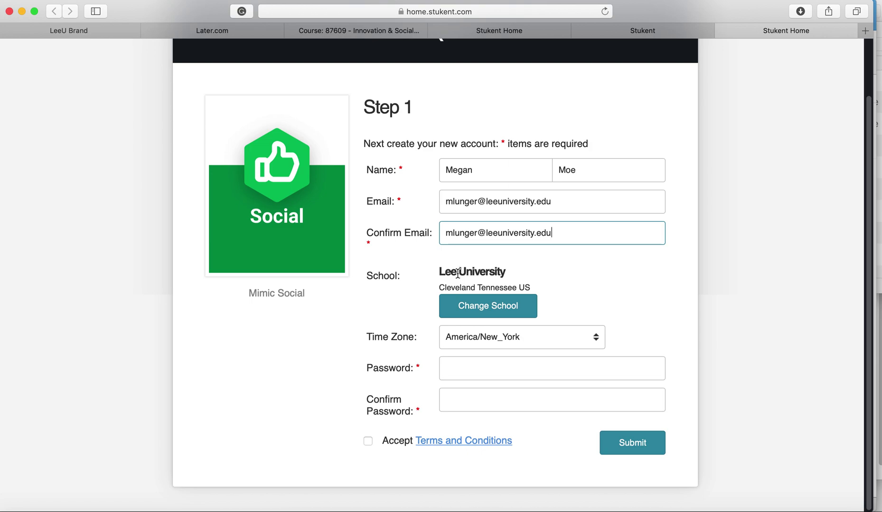
scroll(458, 272, up, 2)
scroll(458, 273, down, 2)
click(458, 368)
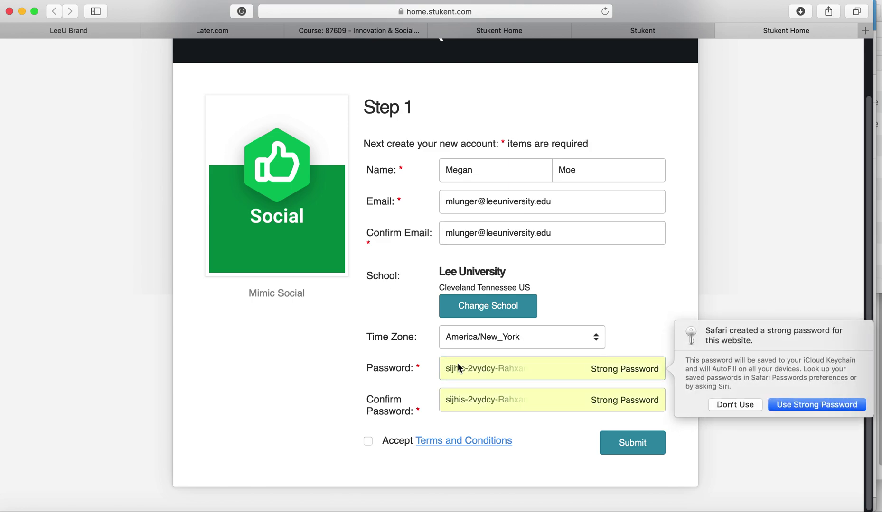
Decline Safari's strong password and enter a chosen password with its confirmation.
click(734, 405)
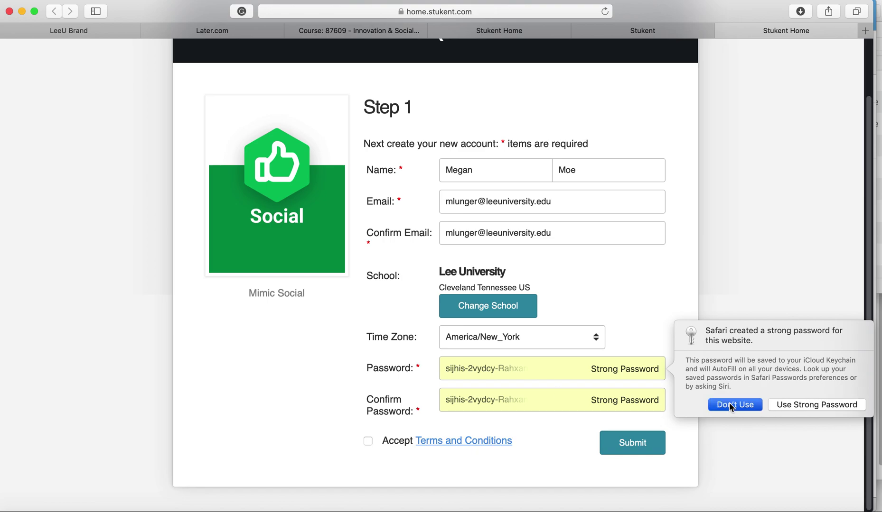
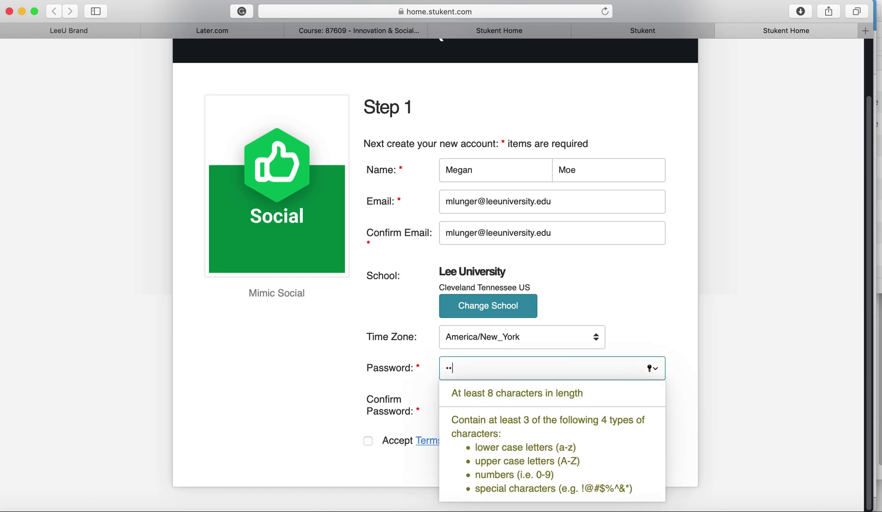
click(462, 399)
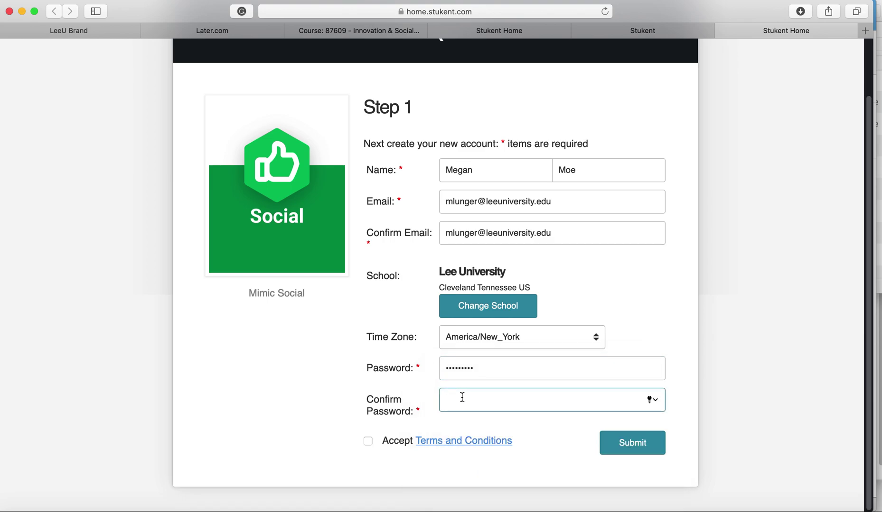
text(password)
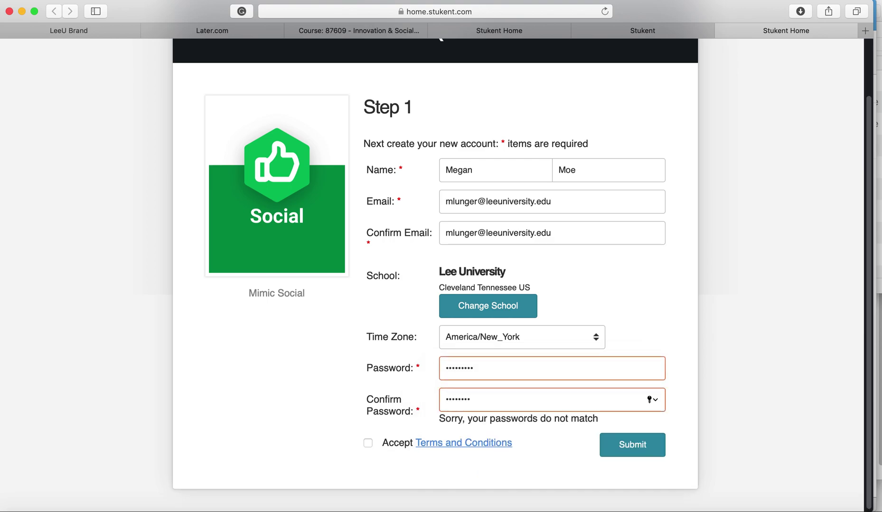
drag(488, 364, 399, 364)
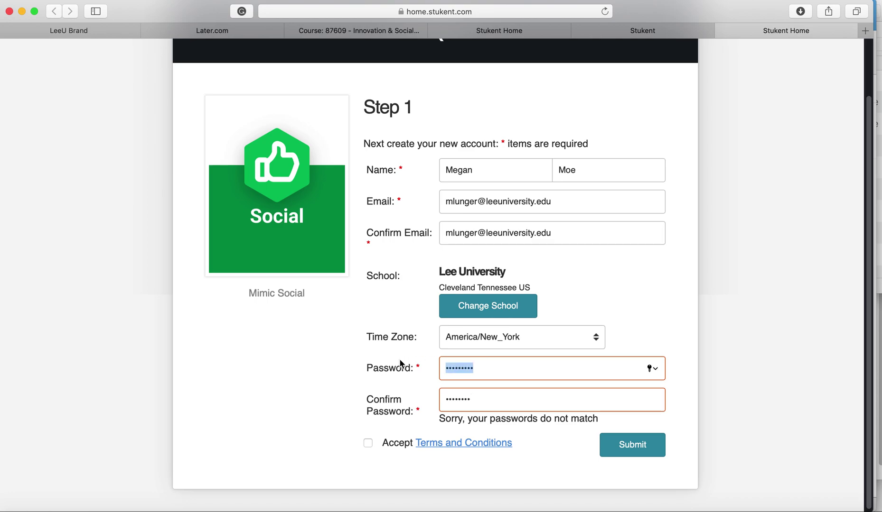
text(password)
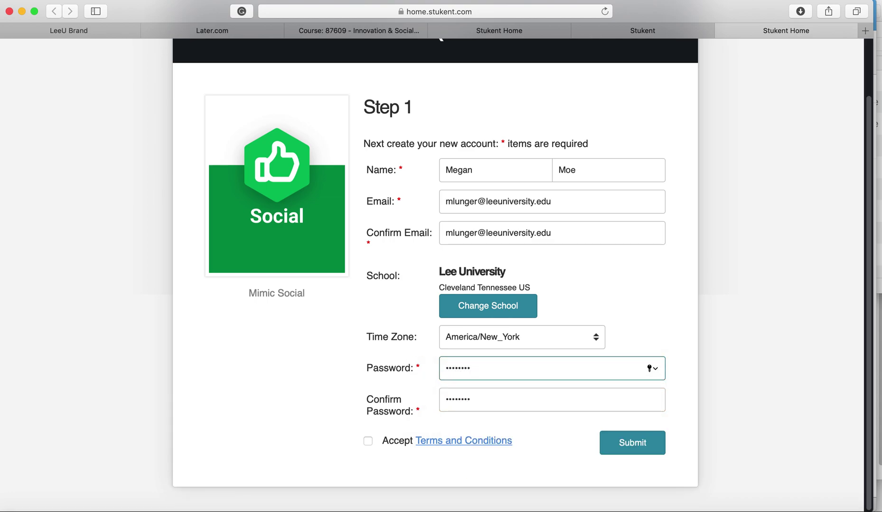
Accept the Terms and Conditions, submit the account form and dismiss the save-password prompt.
click(368, 442)
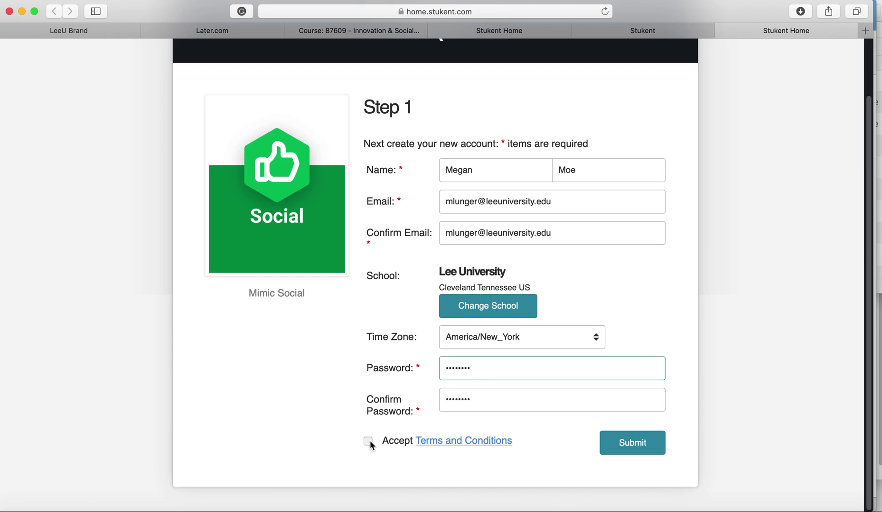
click(632, 443)
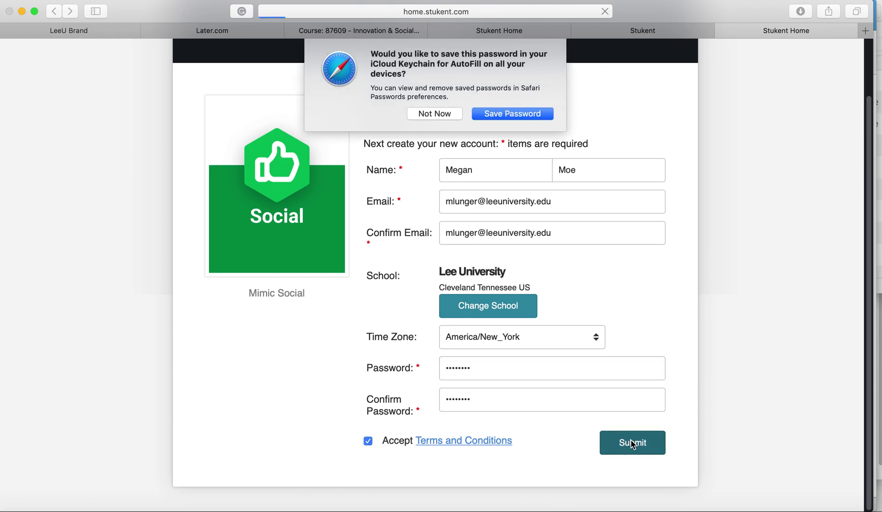
click(502, 113)
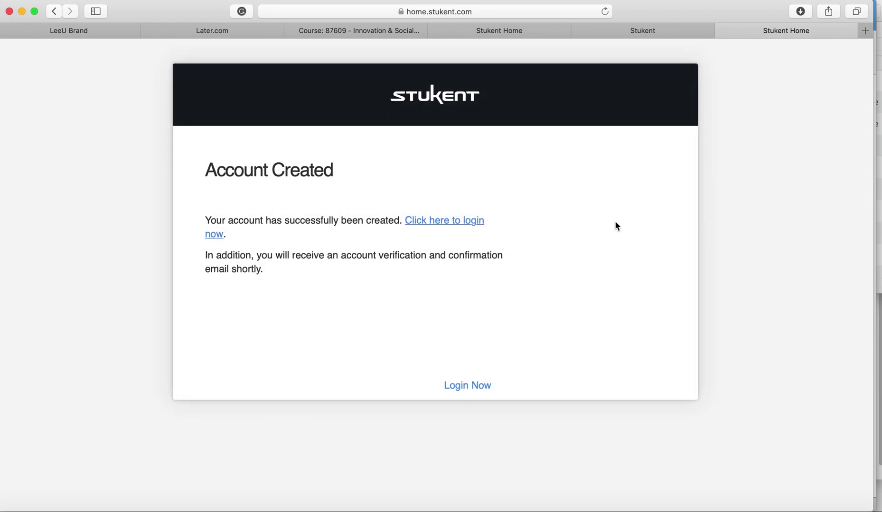
Follow the 'Click here to login now' link to the Stukent login page.
click(439, 224)
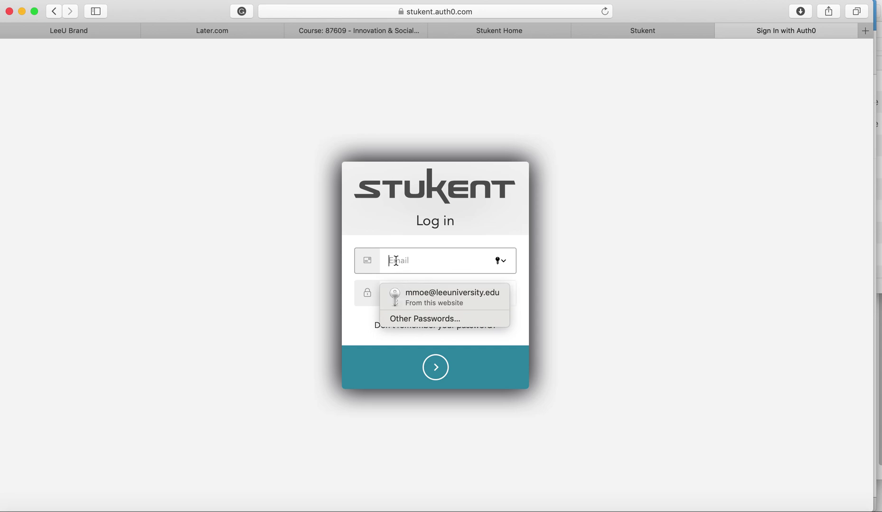
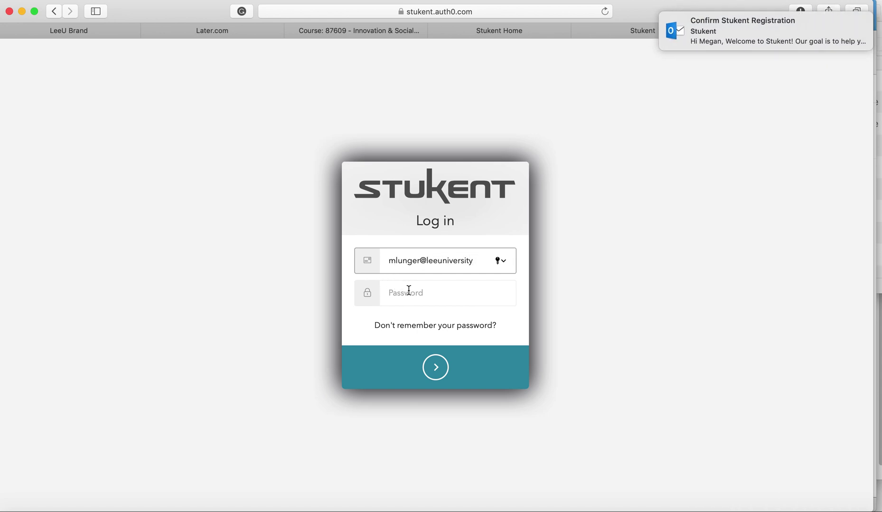
Log in with the new email and password, adding the missing .edu after the Invalid warning.
click(406, 291)
text(*)
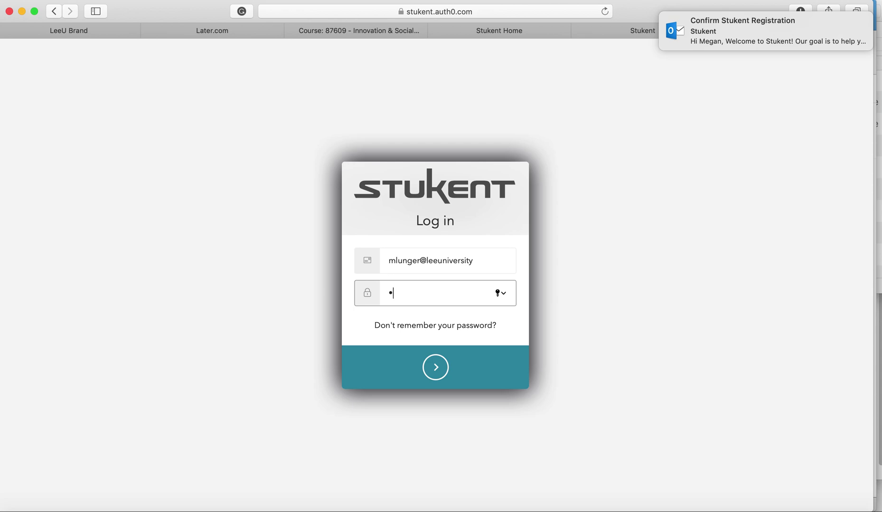
text(*******)
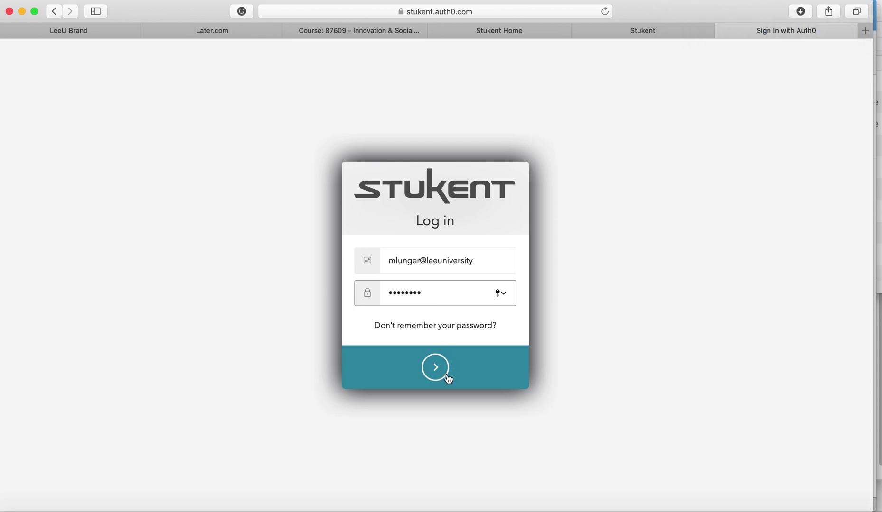
click(433, 366)
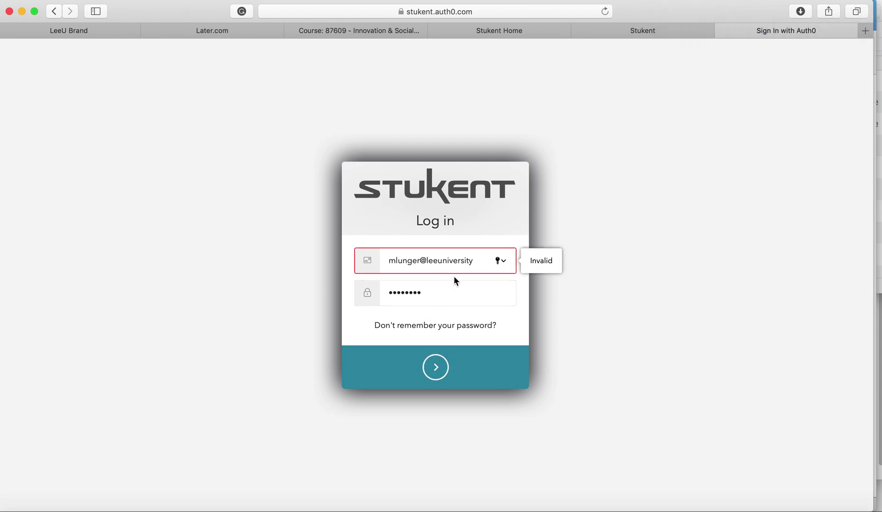
text(.edu)
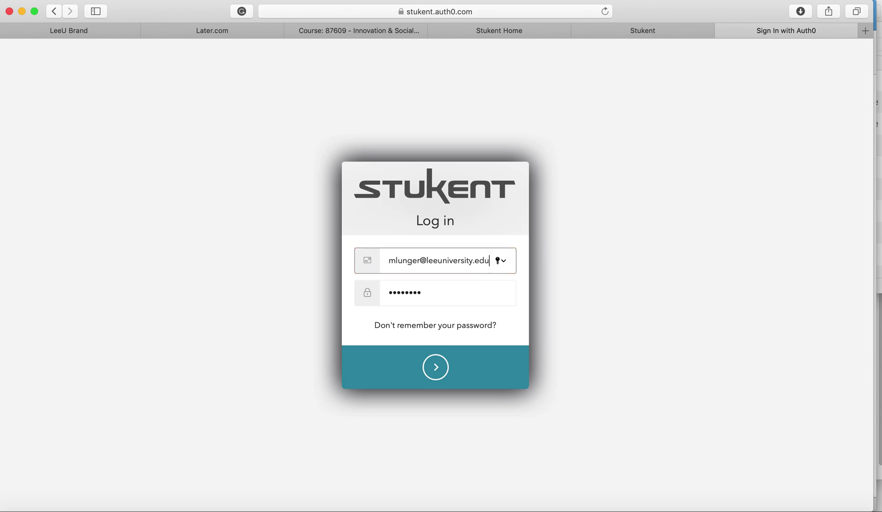
click(436, 371)
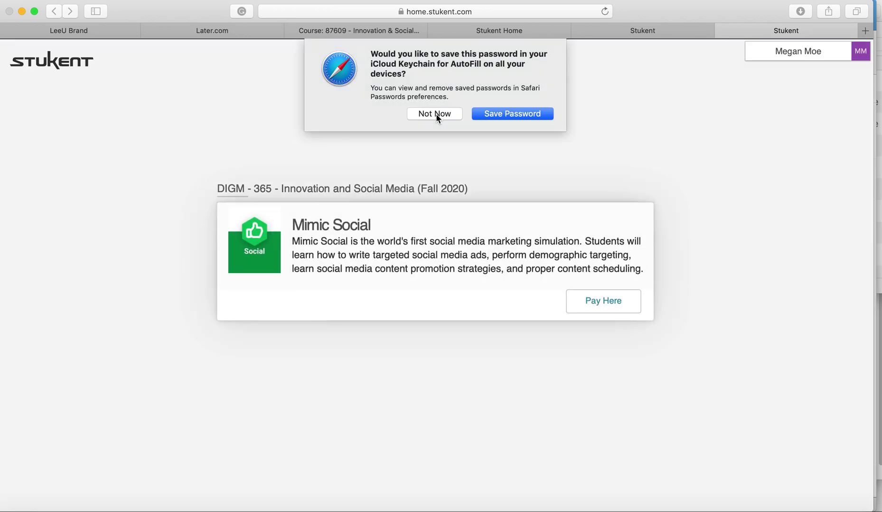
Decline saving the password and bring up the Pay Here options for the Mimic Social card.
click(436, 116)
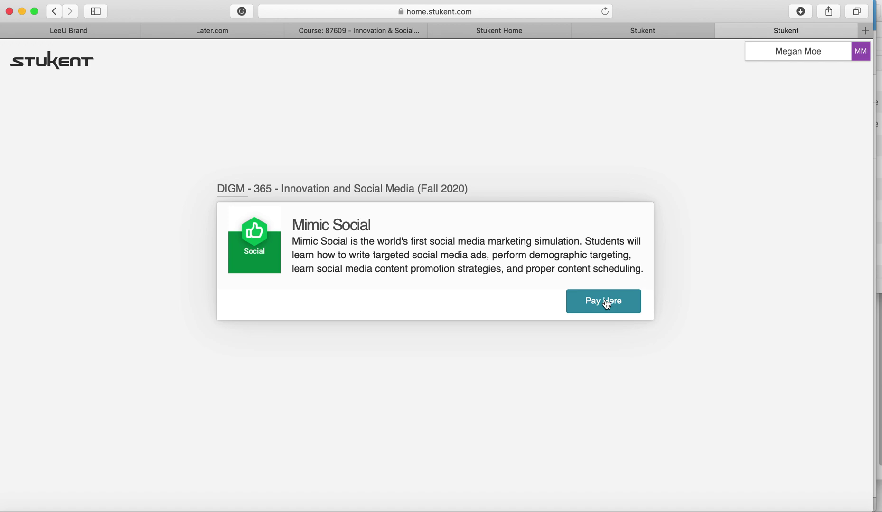
click(605, 304)
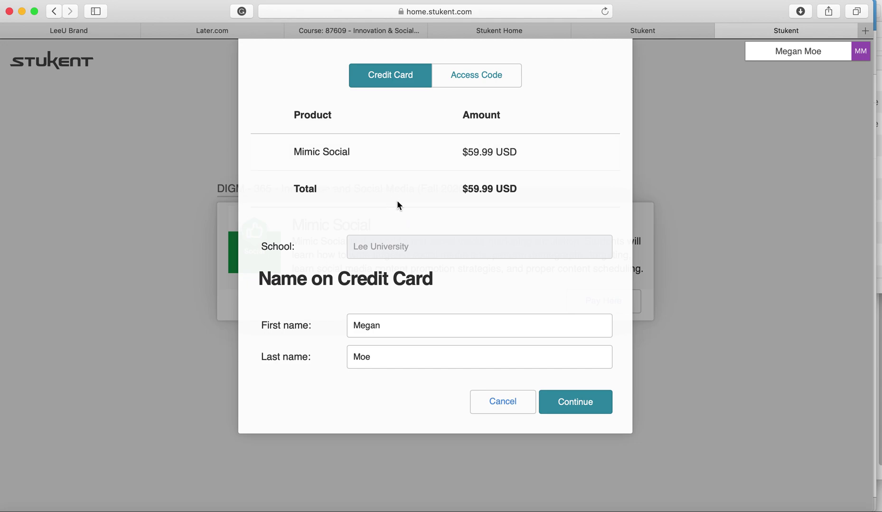
click(498, 404)
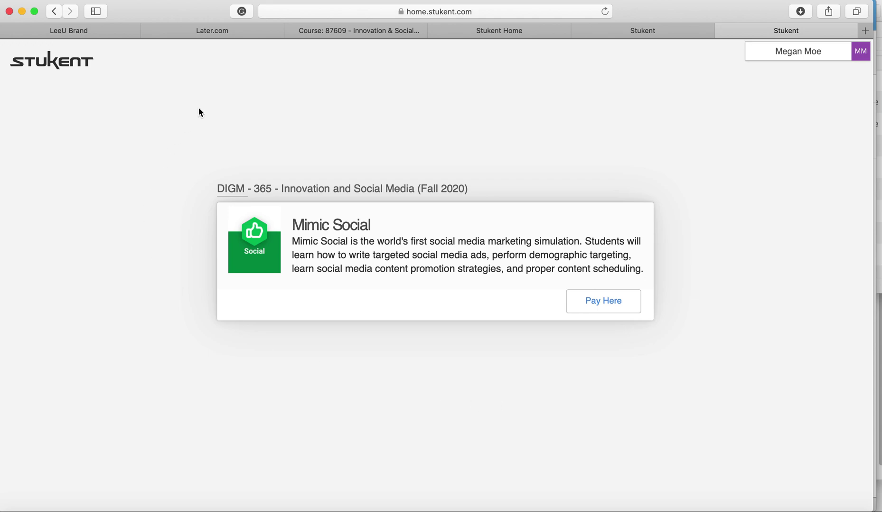
drag(163, 8, 182, 16)
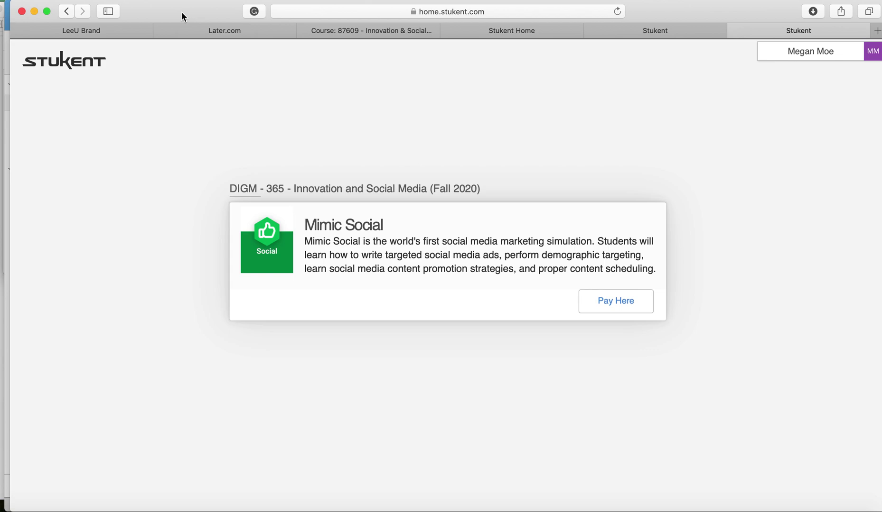